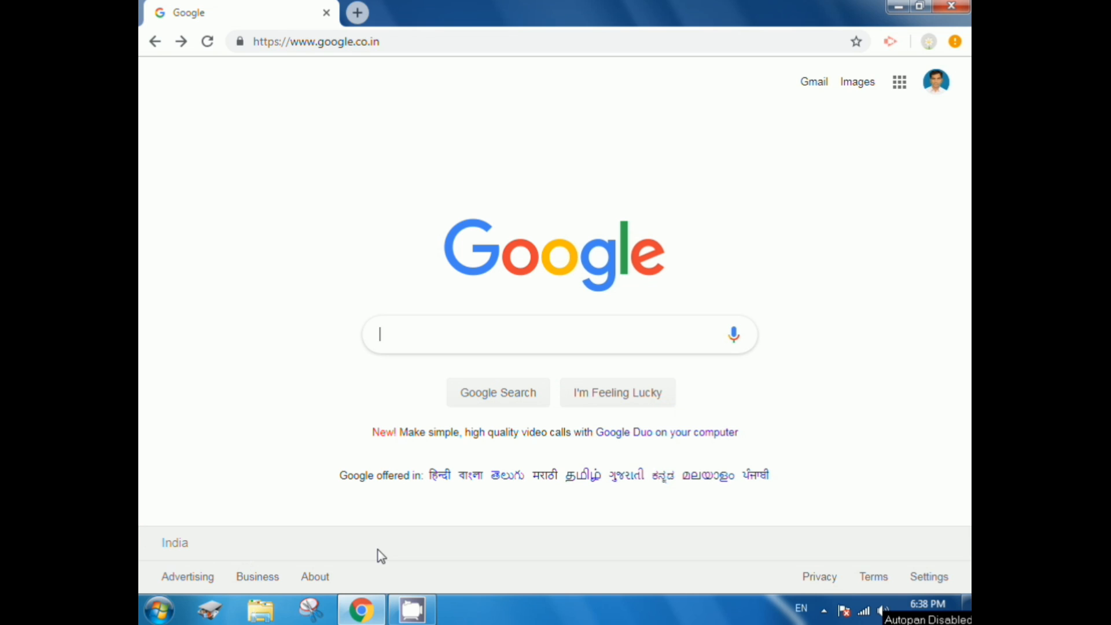
# Step: Search Google for remove.bg and open the Remove Background from Image website from the results
pyautogui.write('re')
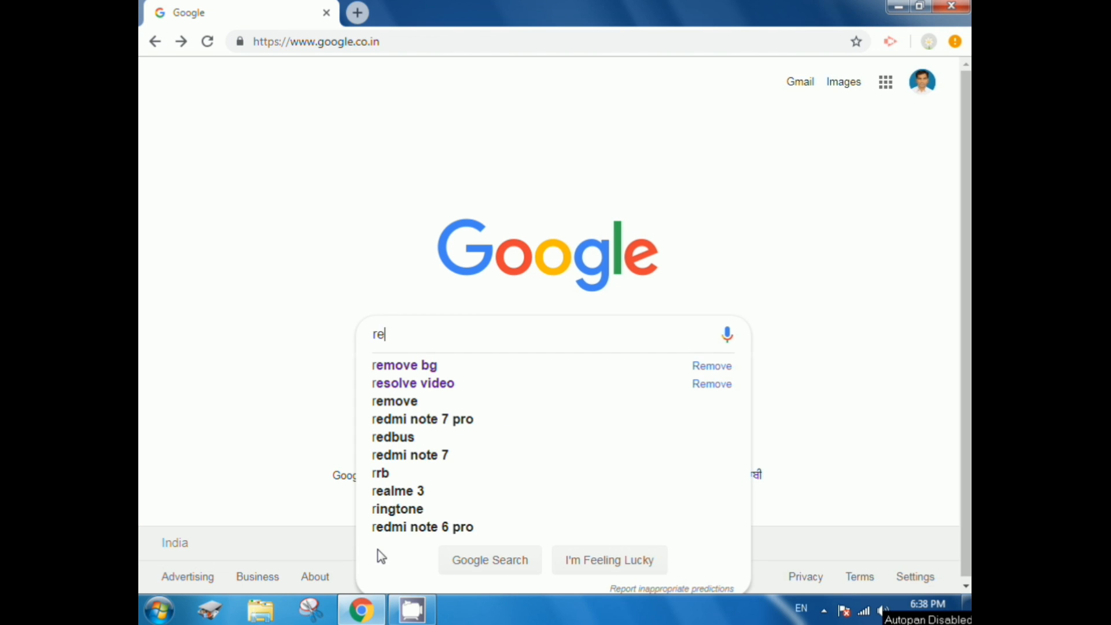
pyautogui.write('move')
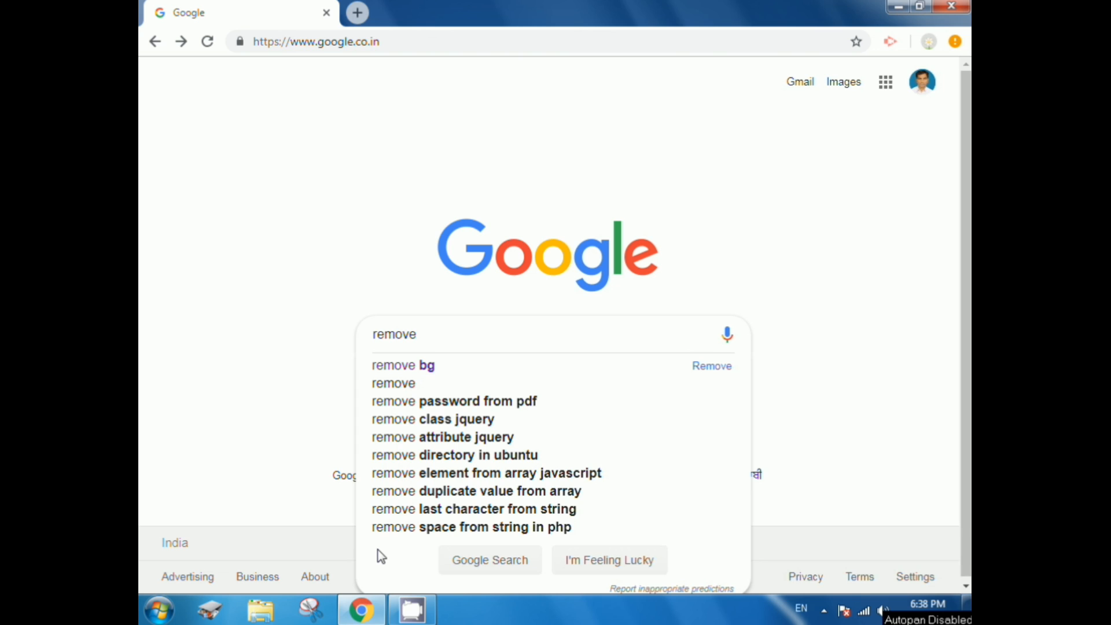
pyautogui.write('.b')
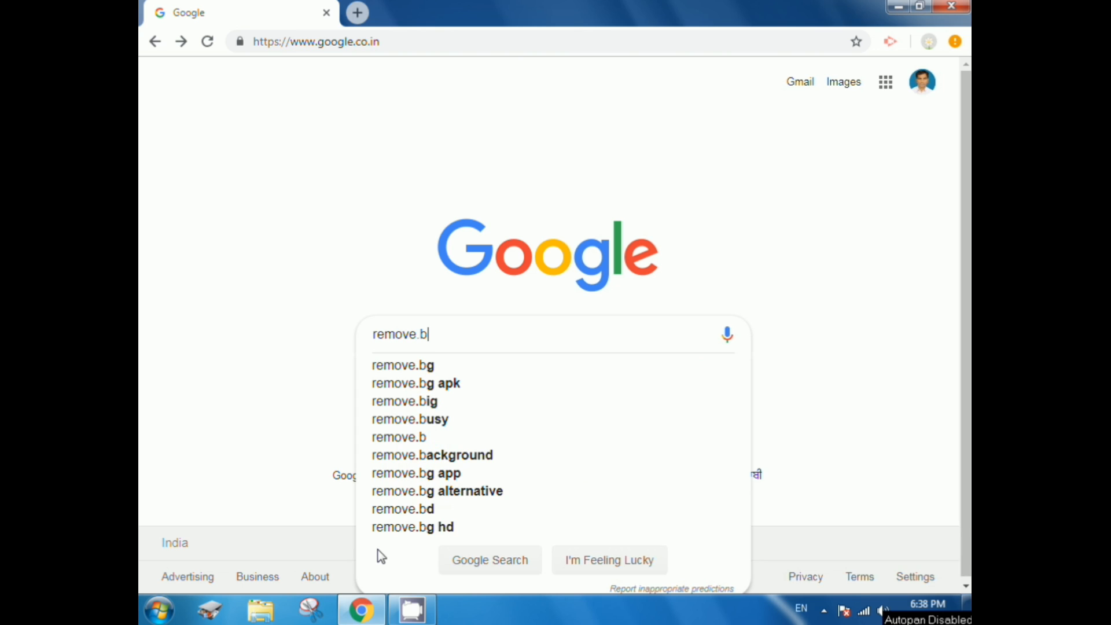
pyautogui.write('g')
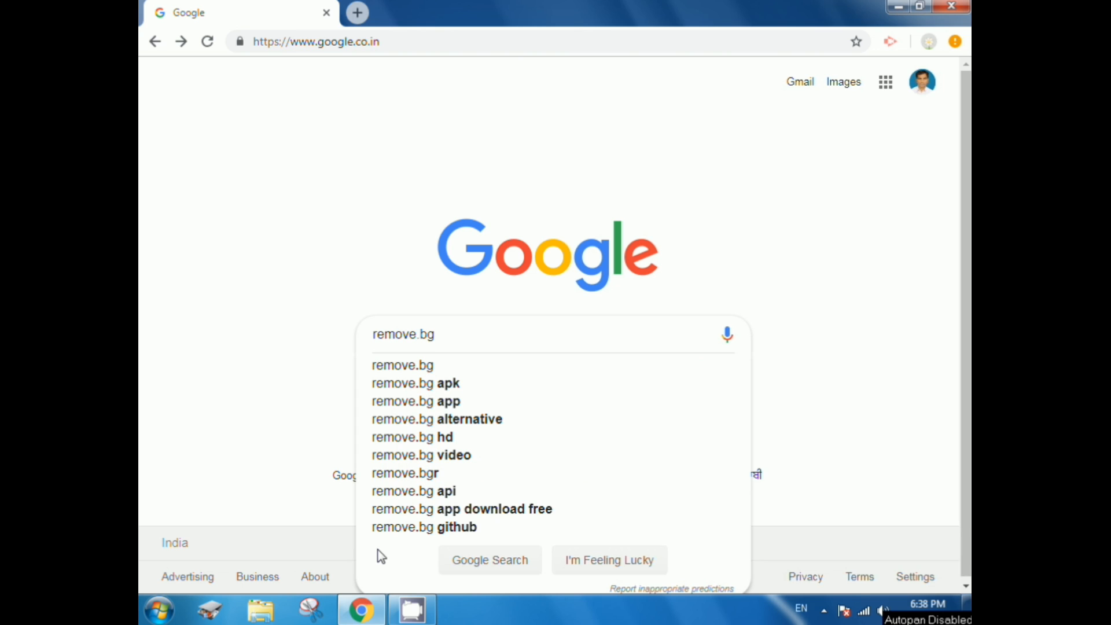
pyautogui.press('Return')
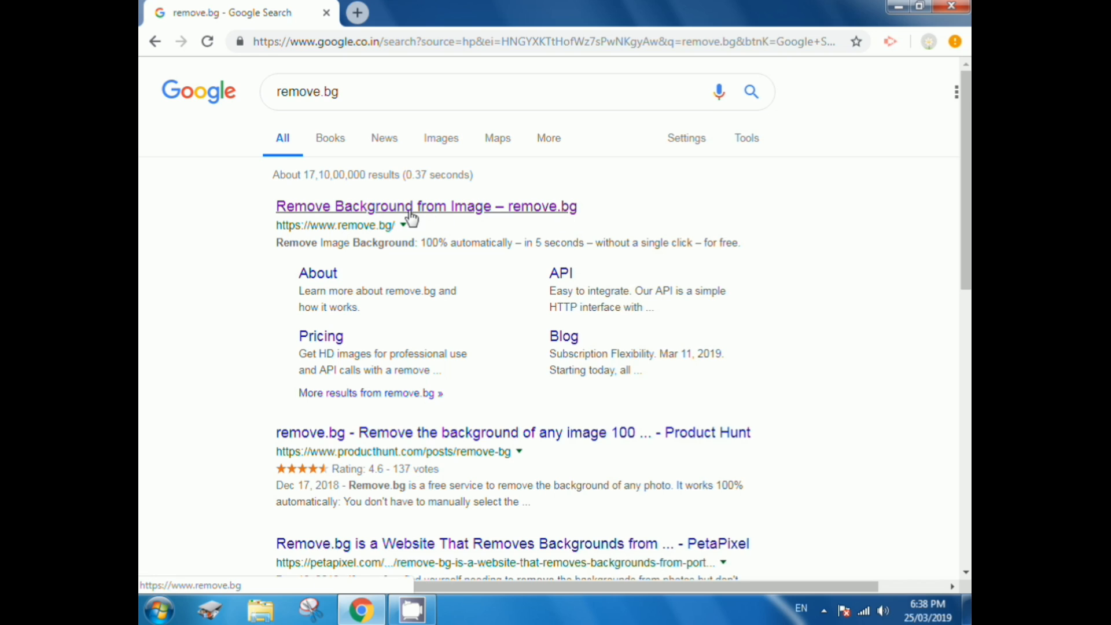
pyautogui.click(461, 213)
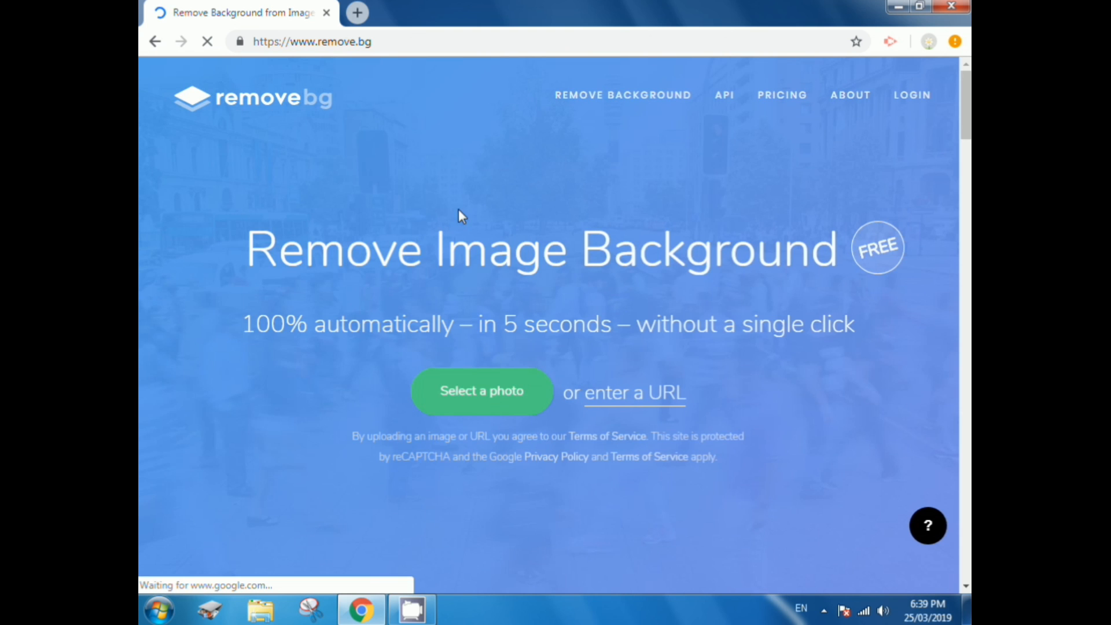
# Step: Upload the MARMIK 1 image from the Desktop for automatic background removal
pyautogui.click(489, 399)
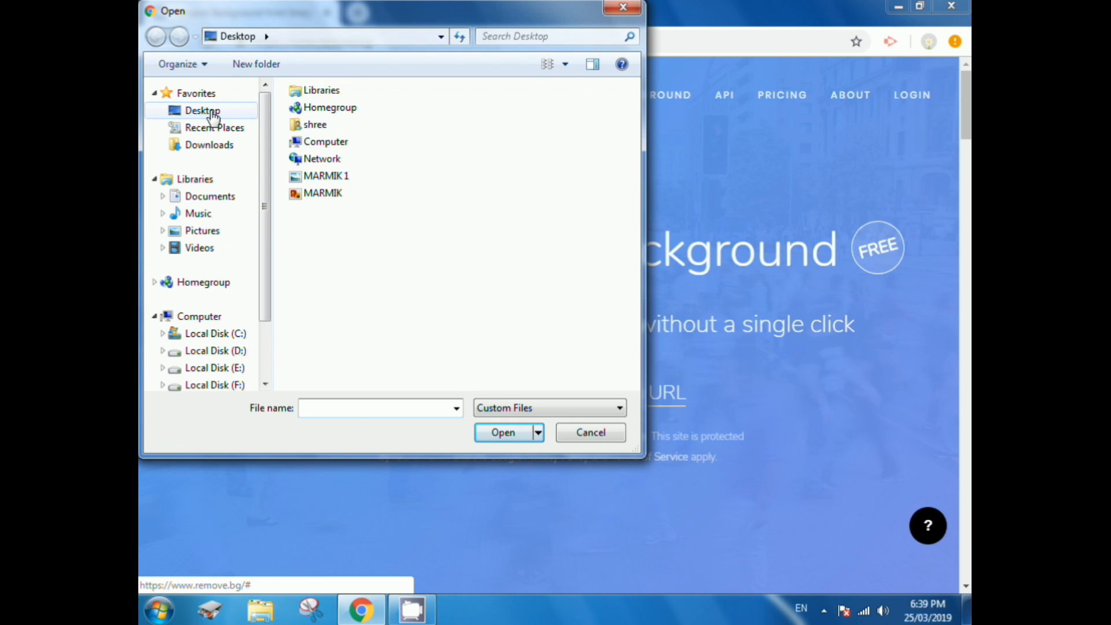
pyautogui.click(335, 183)
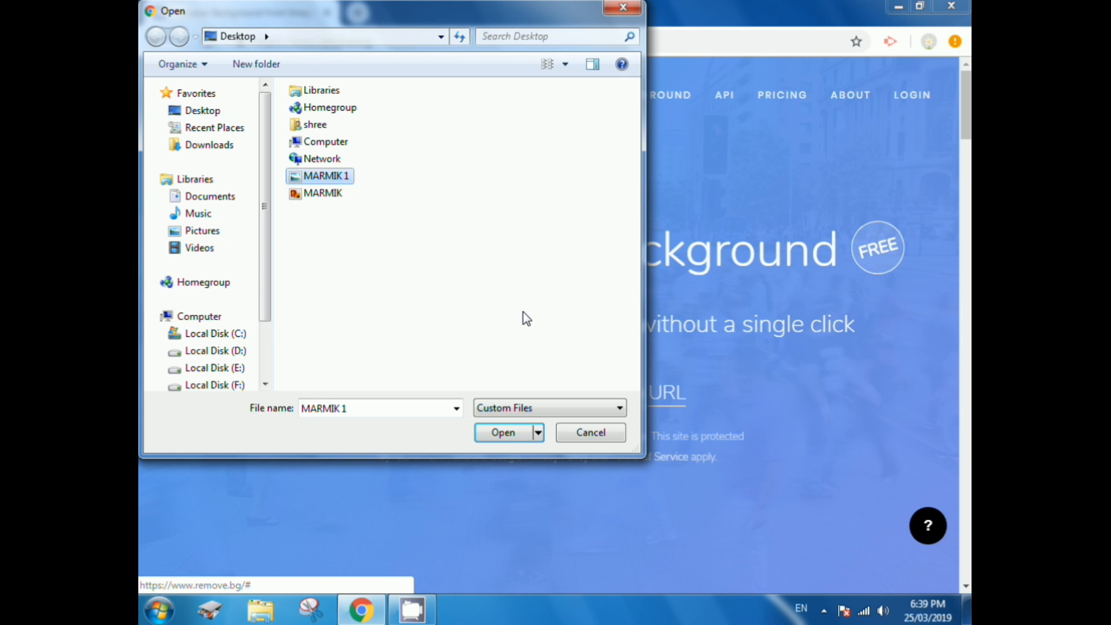
pyautogui.click(502, 437)
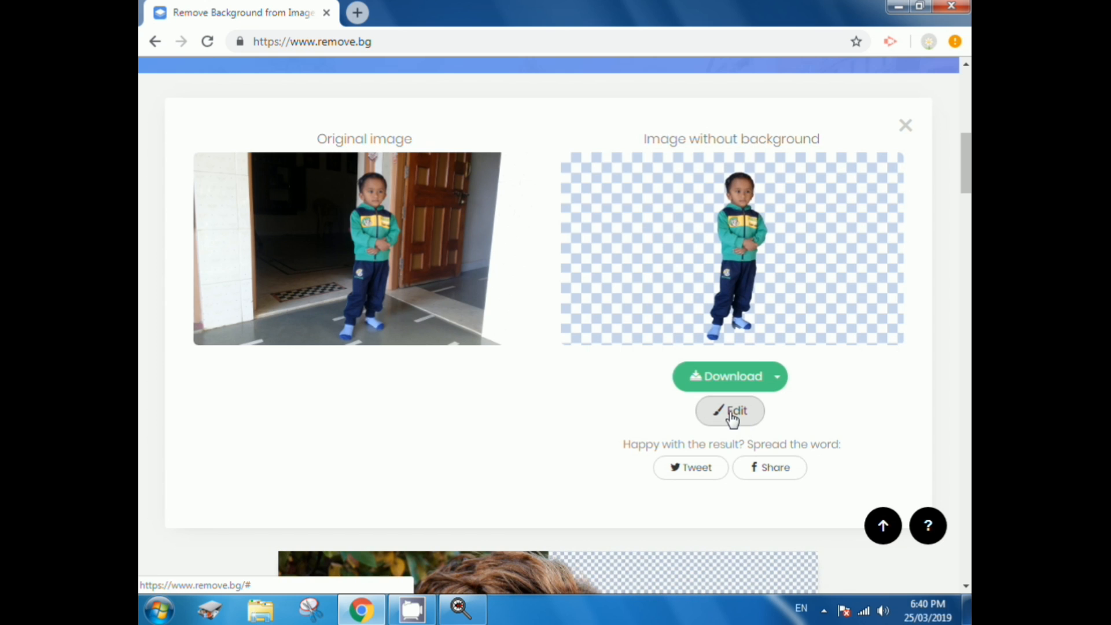
# Step: Open the background-free image for editing and choose the Erase tool with a smaller brush
pyautogui.click(732, 416)
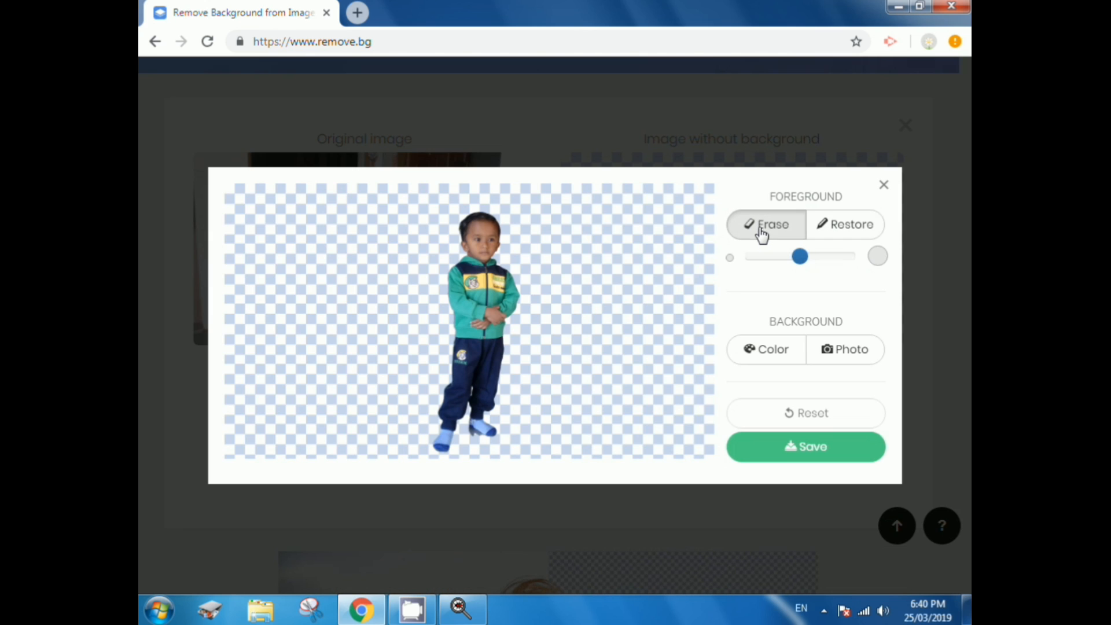
pyautogui.click(762, 231)
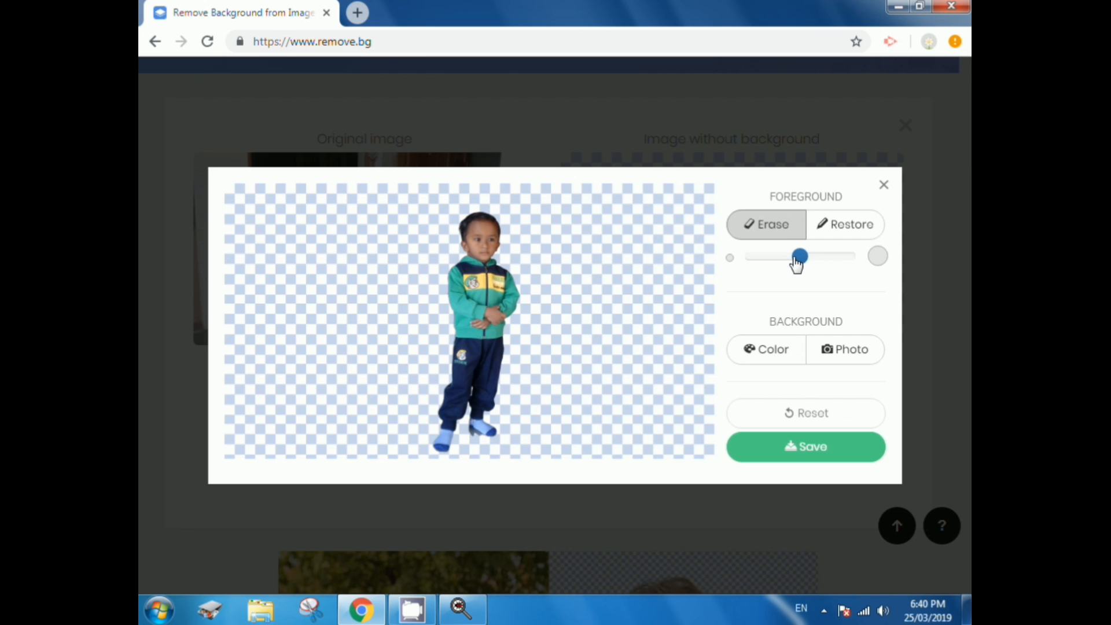
pyautogui.moveTo(800, 261); pyautogui.dragTo(764, 269)
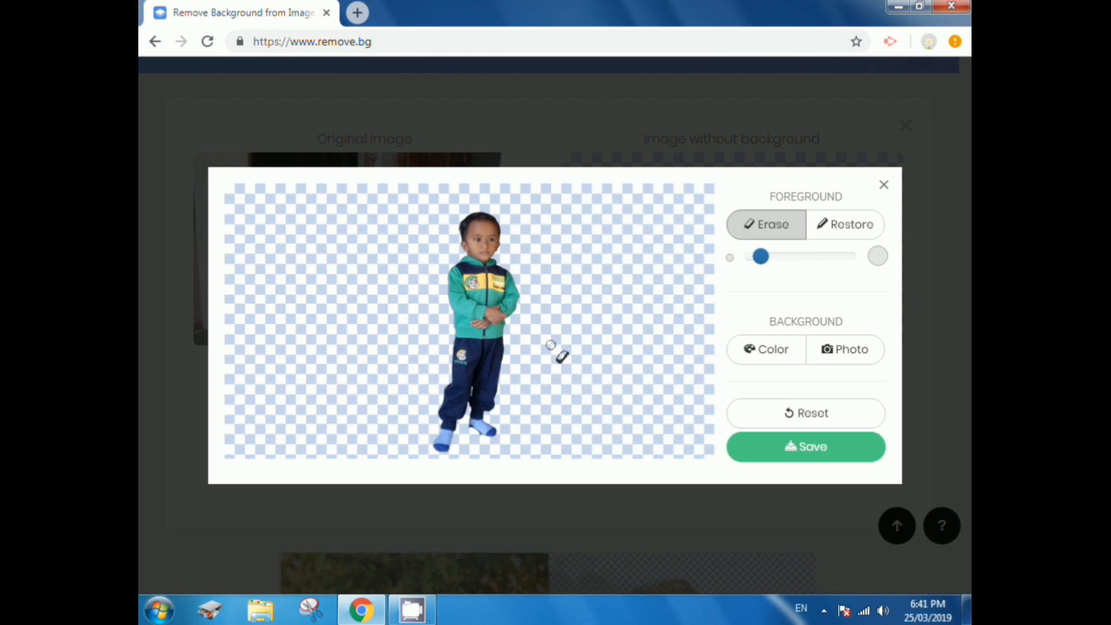
# Step: Restore a patch of the original door and wall beside the child with a larger brush, and erase that patch again
pyautogui.click(850, 235)
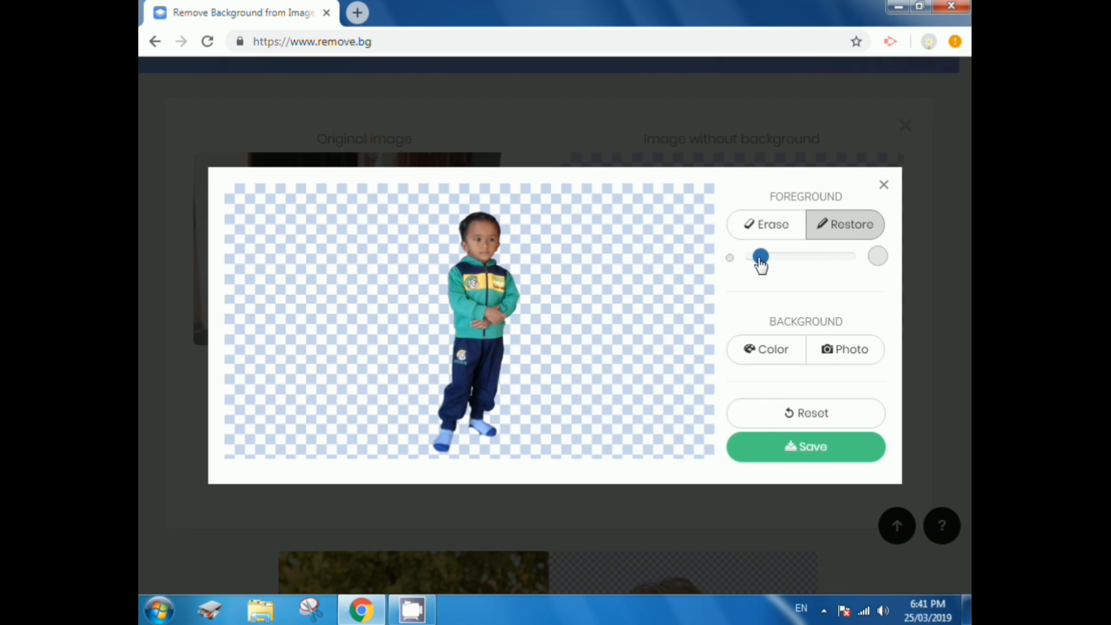
pyautogui.moveTo(761, 259); pyautogui.dragTo(823, 268)
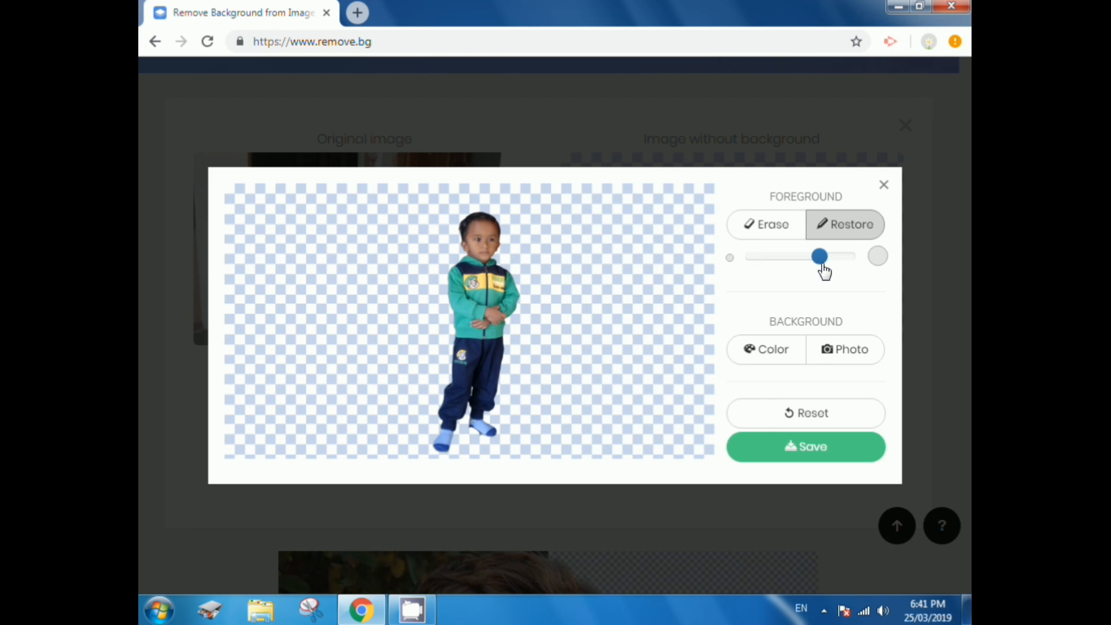
pyautogui.moveTo(559, 267)
pyautogui.mouseDown()
pyautogui.moveTo(546, 362)
pyautogui.moveTo(580, 355)
pyautogui.moveTo(569, 251)
pyautogui.moveTo(599, 264)
pyautogui.moveTo(607, 372)
pyautogui.moveTo(606, 253)
pyautogui.moveTo(617, 266)
pyautogui.moveTo(621, 347)
pyautogui.moveTo(634, 357)
pyautogui.moveTo(636, 268)
pyautogui.moveTo(565, 248)
pyautogui.mouseUp()
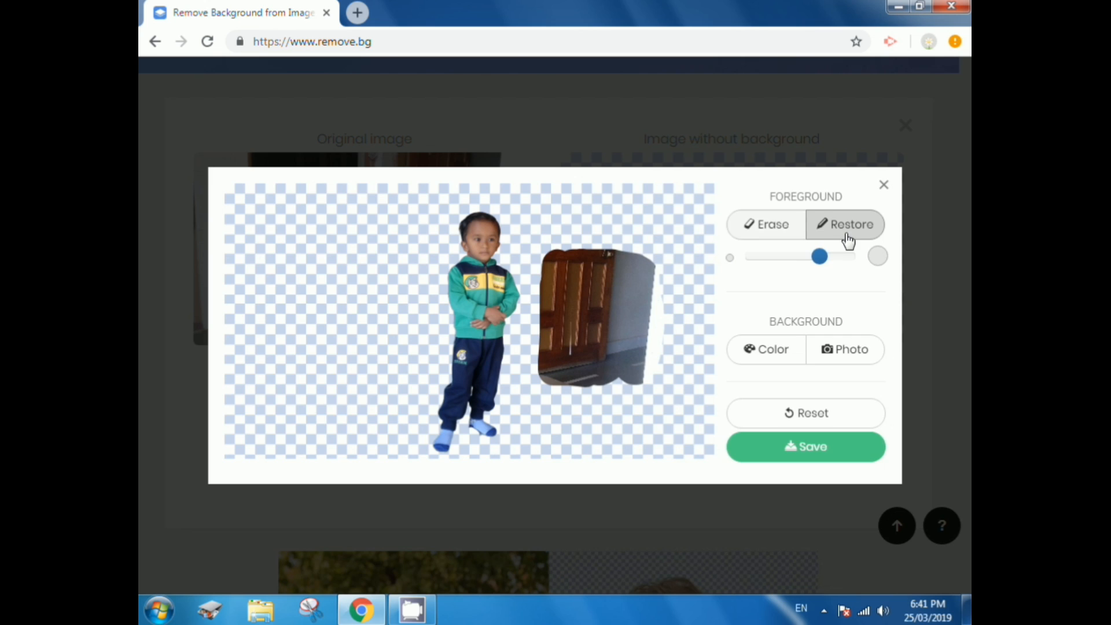
pyautogui.click(777, 231)
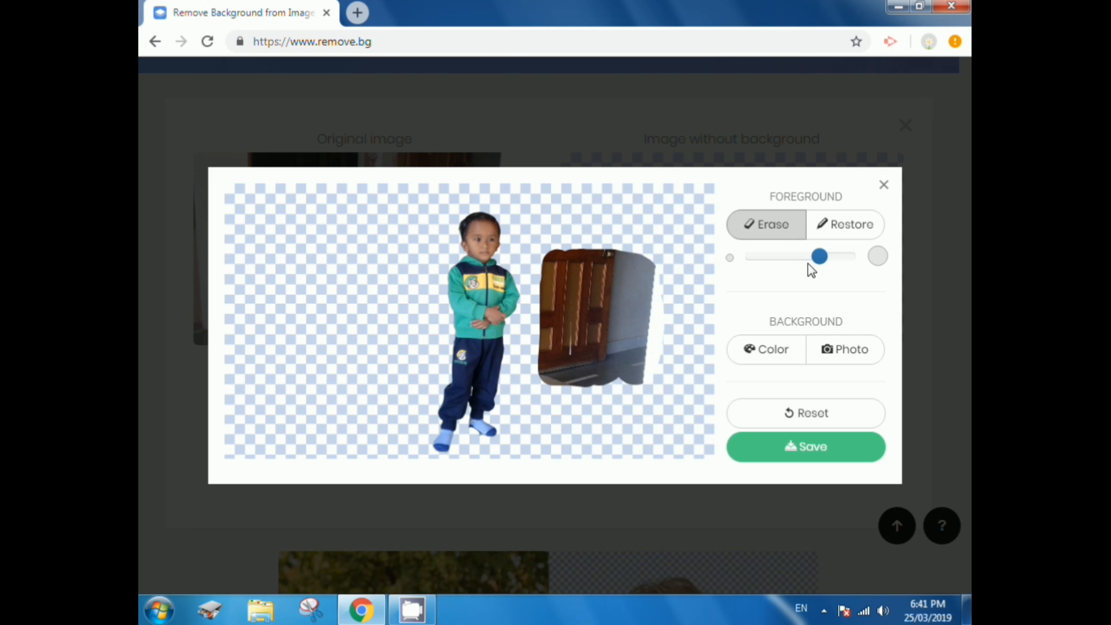
pyautogui.moveTo(574, 416)
pyautogui.mouseDown()
pyautogui.moveTo(586, 300)
pyautogui.moveTo(573, 248)
pyautogui.moveTo(555, 382)
pyautogui.moveTo(550, 237)
pyautogui.moveTo(540, 359)
pyautogui.moveTo(557, 378)
pyautogui.moveTo(582, 378)
pyautogui.moveTo(595, 290)
pyautogui.moveTo(617, 248)
pyautogui.moveTo(623, 384)
pyautogui.moveTo(644, 334)
pyautogui.moveTo(645, 267)
pyautogui.moveTo(646, 324)
pyautogui.moveTo(610, 348)
pyautogui.moveTo(602, 376)
pyautogui.moveTo(602, 238)
pyautogui.moveTo(599, 261)
pyautogui.mouseUp()
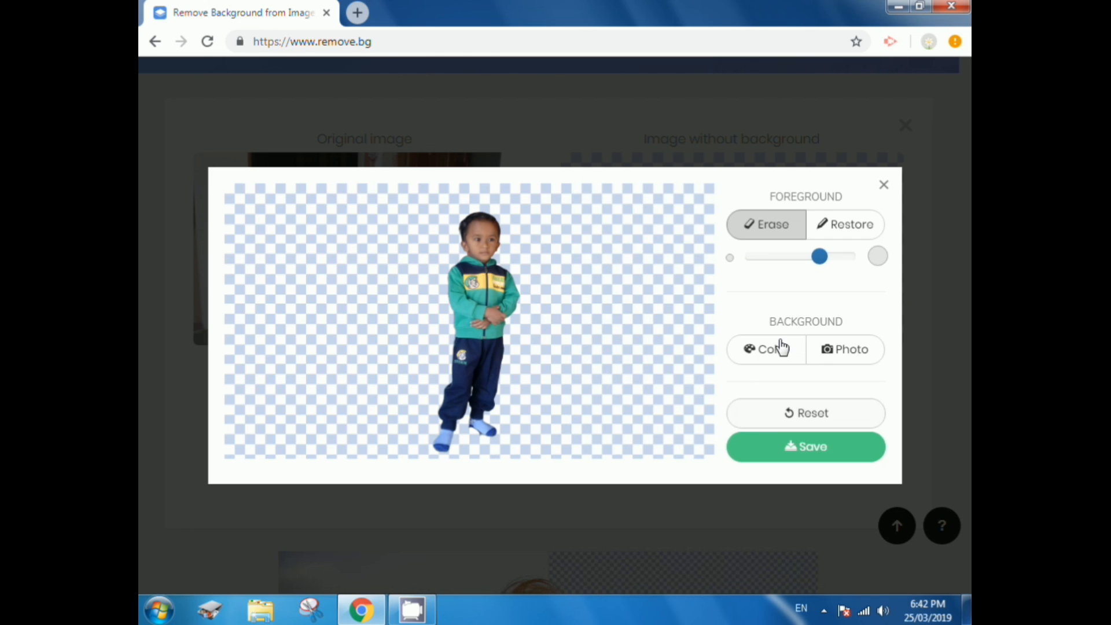
# Step: Try blue and purple preset colours behind the child and apply the solid green background #4caf50
pyautogui.click(778, 364)
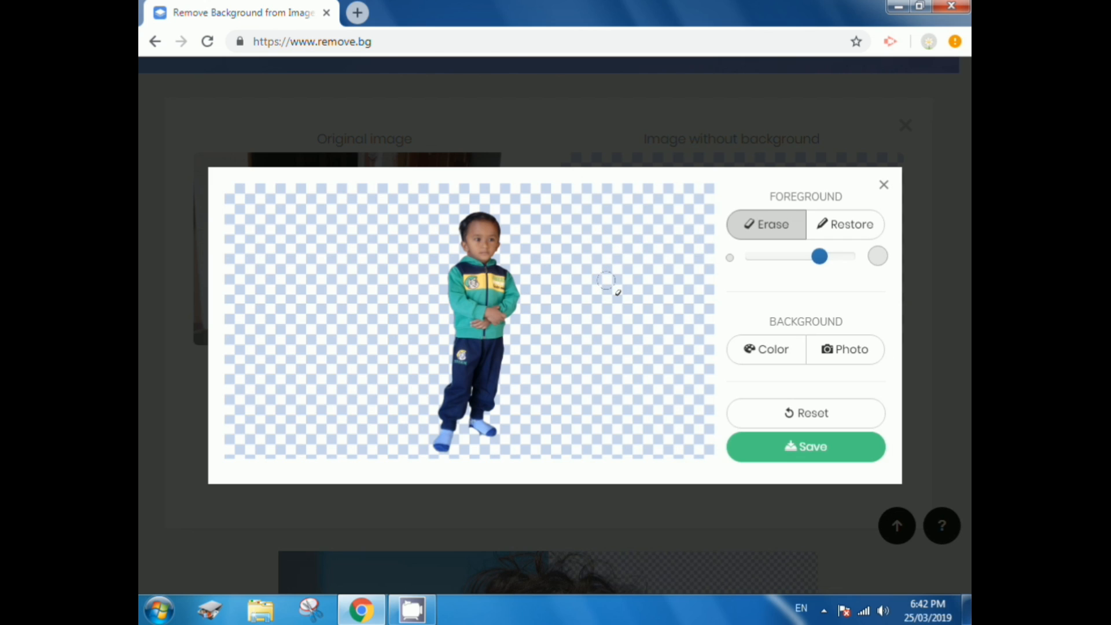
pyautogui.click(771, 358)
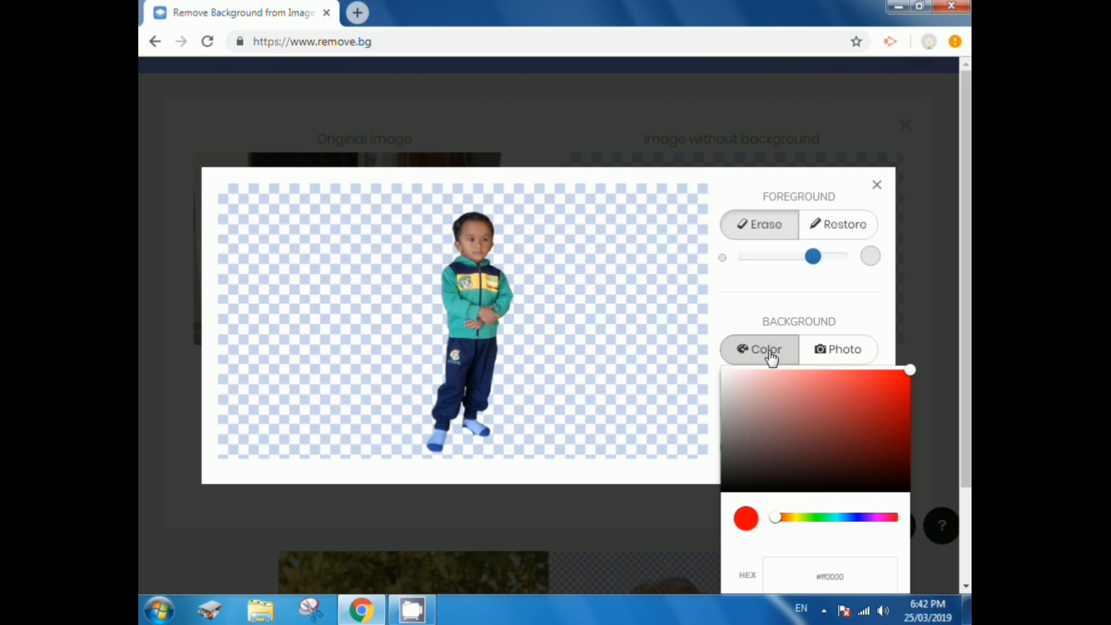
pyautogui.scroll(-2, 818, 462)
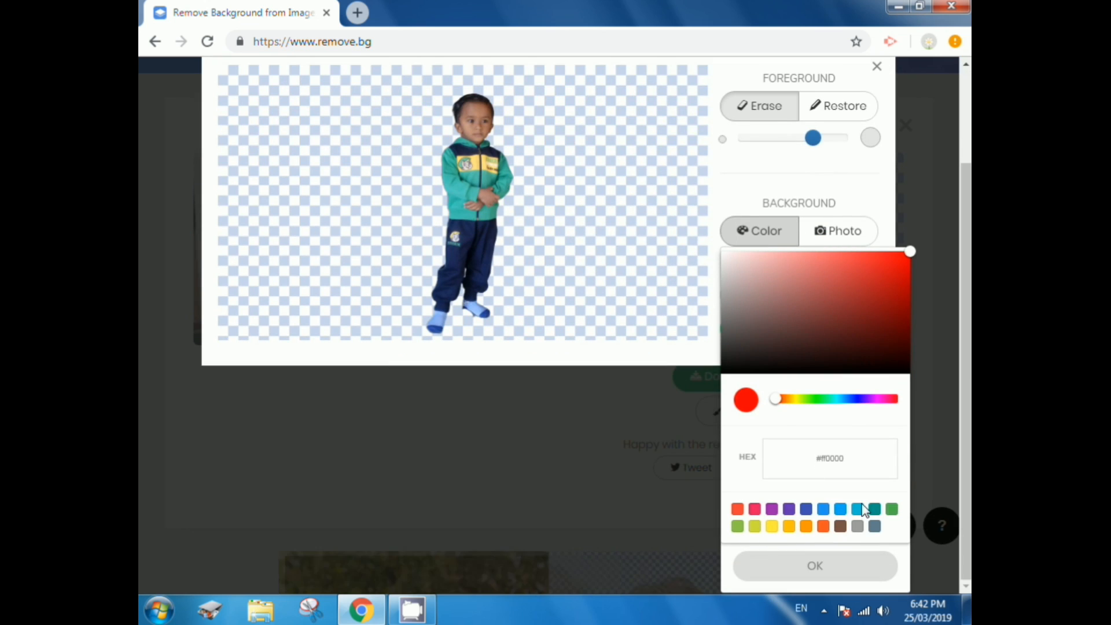
pyautogui.click(823, 511)
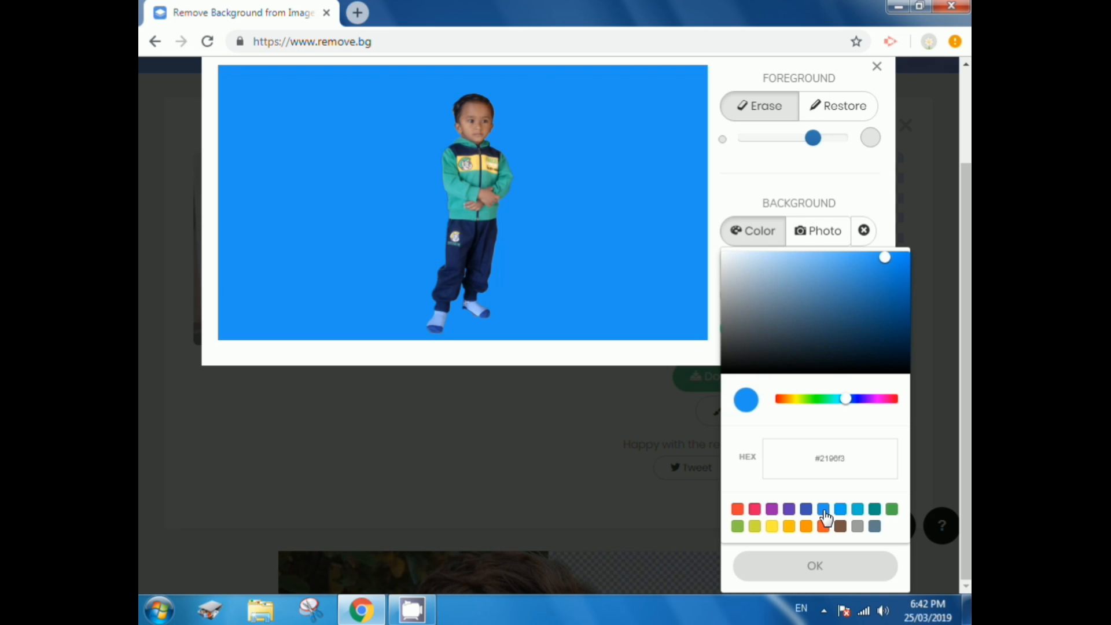
pyautogui.click(790, 509)
pyautogui.click(771, 511)
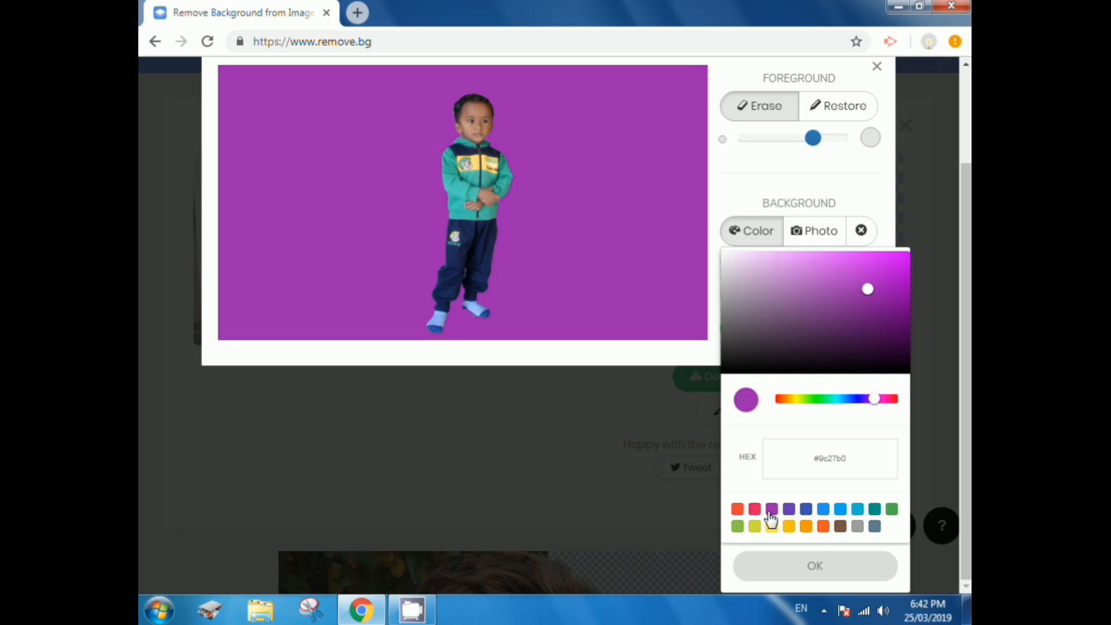
pyautogui.click(893, 512)
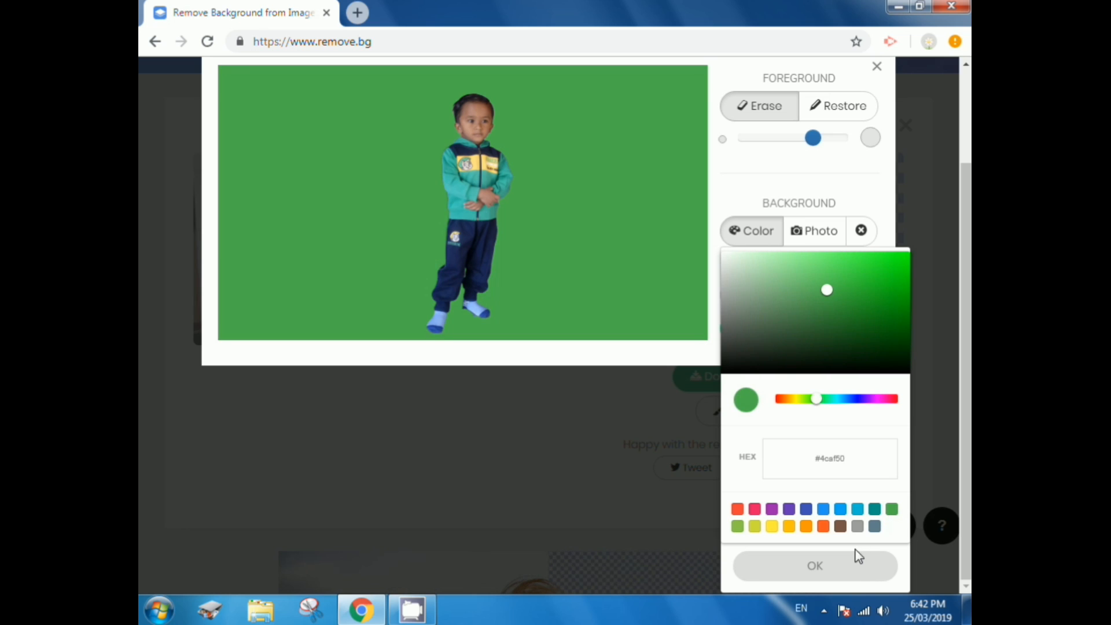
pyautogui.click(835, 570)
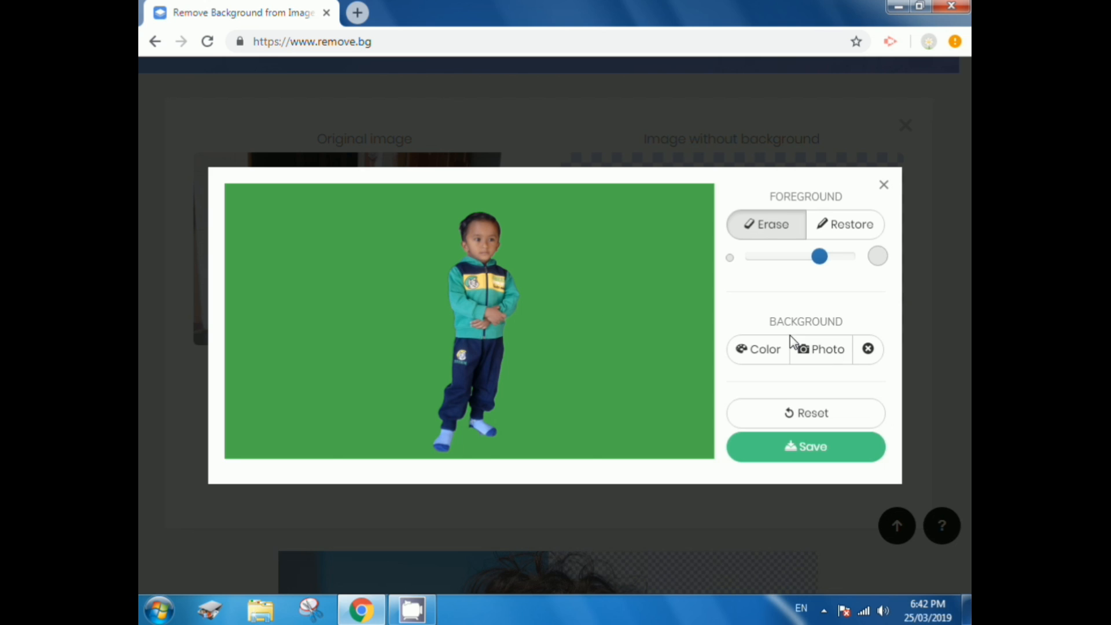
# Step: Preview an Unsplash city skyline as the background photo, and select the sandy beach with coastal houses instead
pyautogui.click(822, 360)
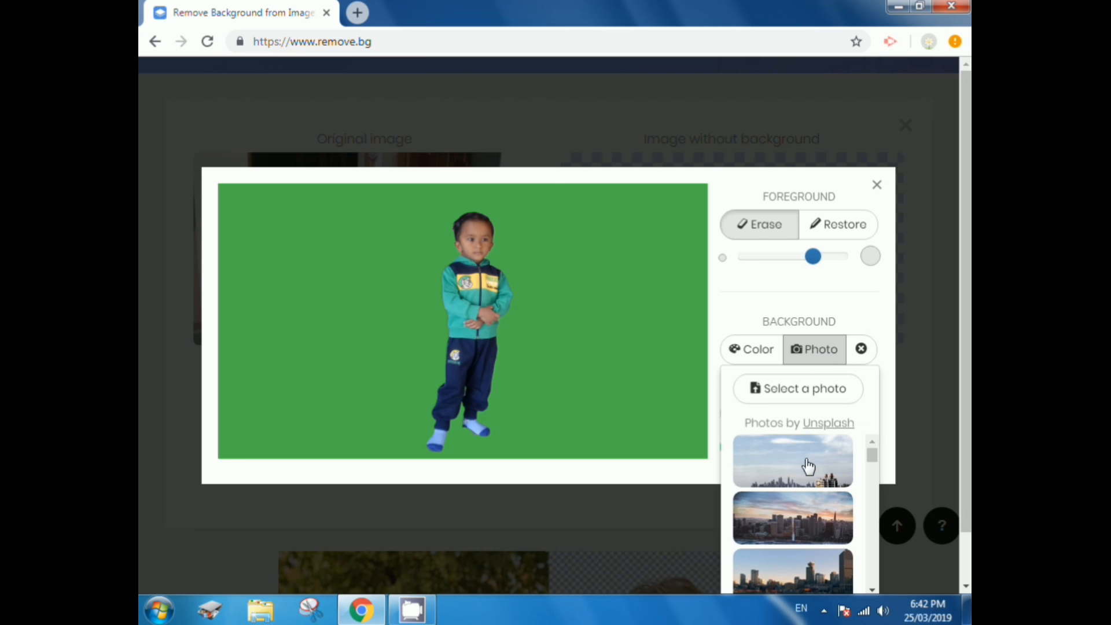
pyautogui.scroll(-3, 808, 486)
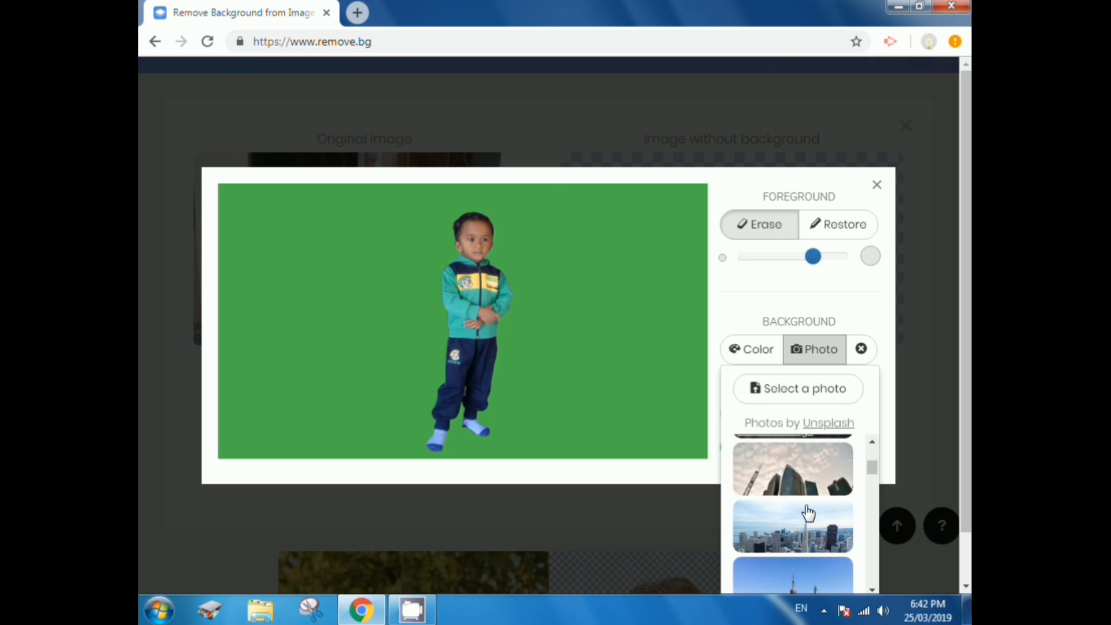
pyautogui.scroll(-3, 809, 512)
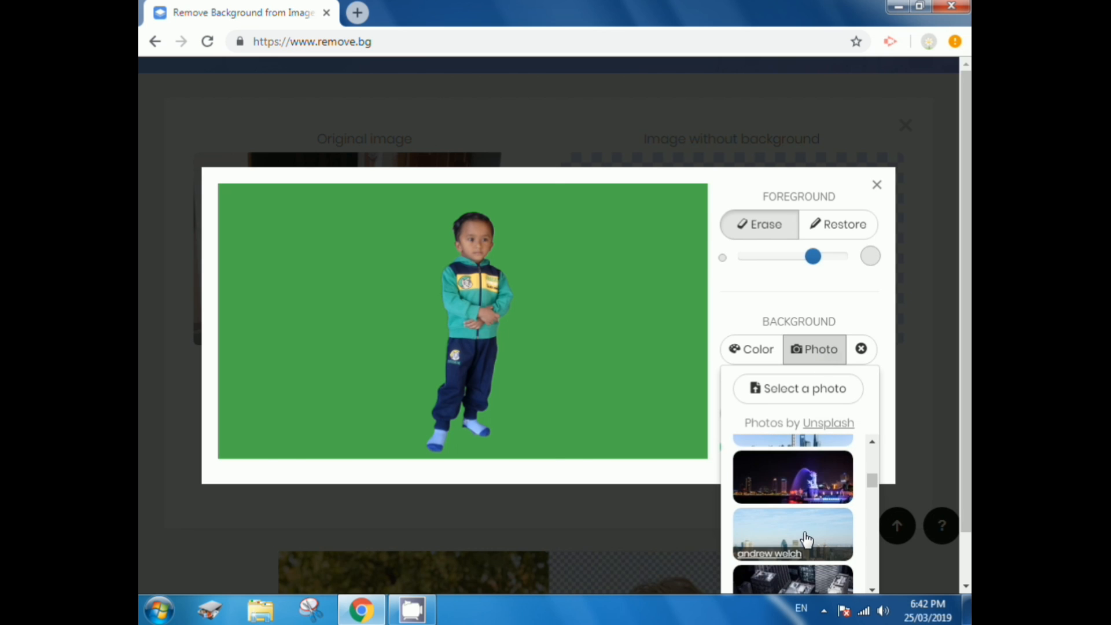
pyautogui.click(806, 540)
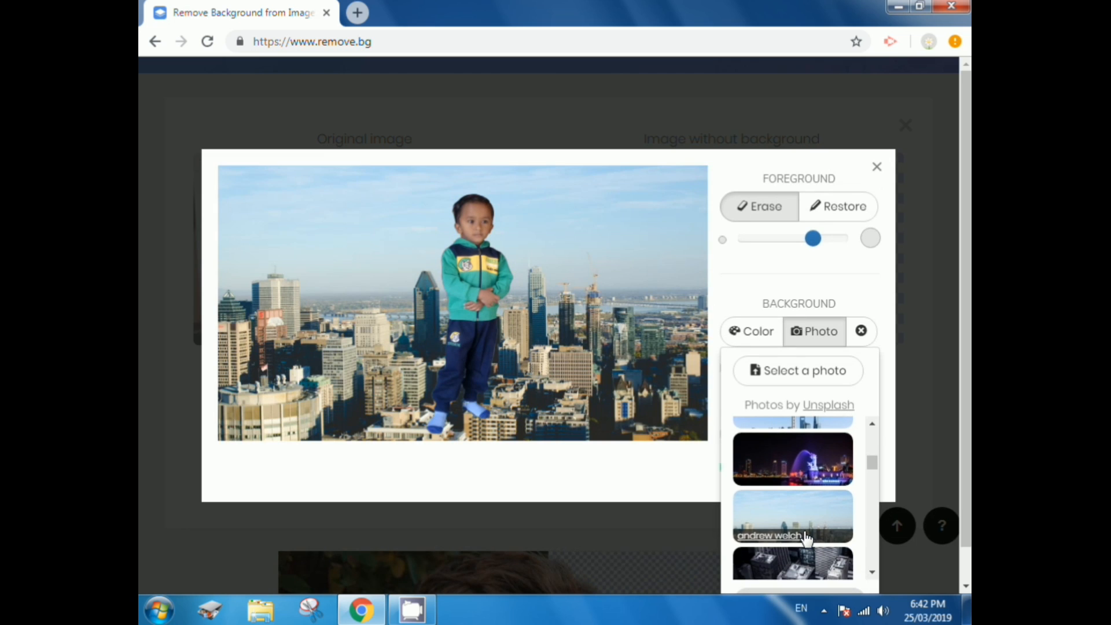
pyautogui.scroll(-2, 808, 538)
pyautogui.click(807, 538)
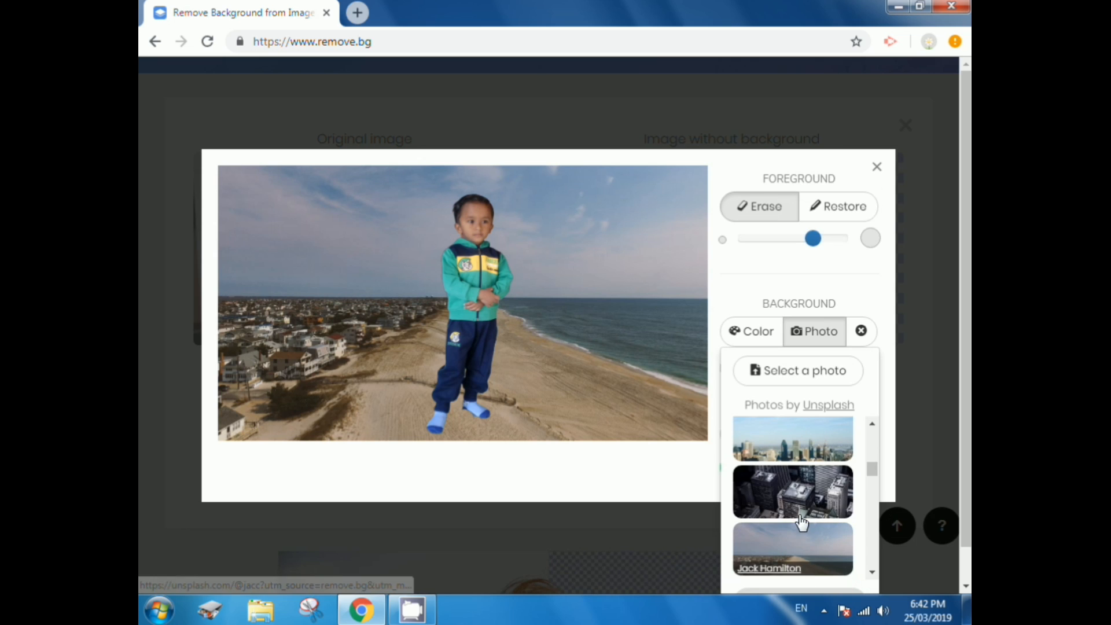
# Step: Check the custom photo upload option and the remaining Unsplash photos, and confirm the beach photo as background
pyautogui.click(802, 378)
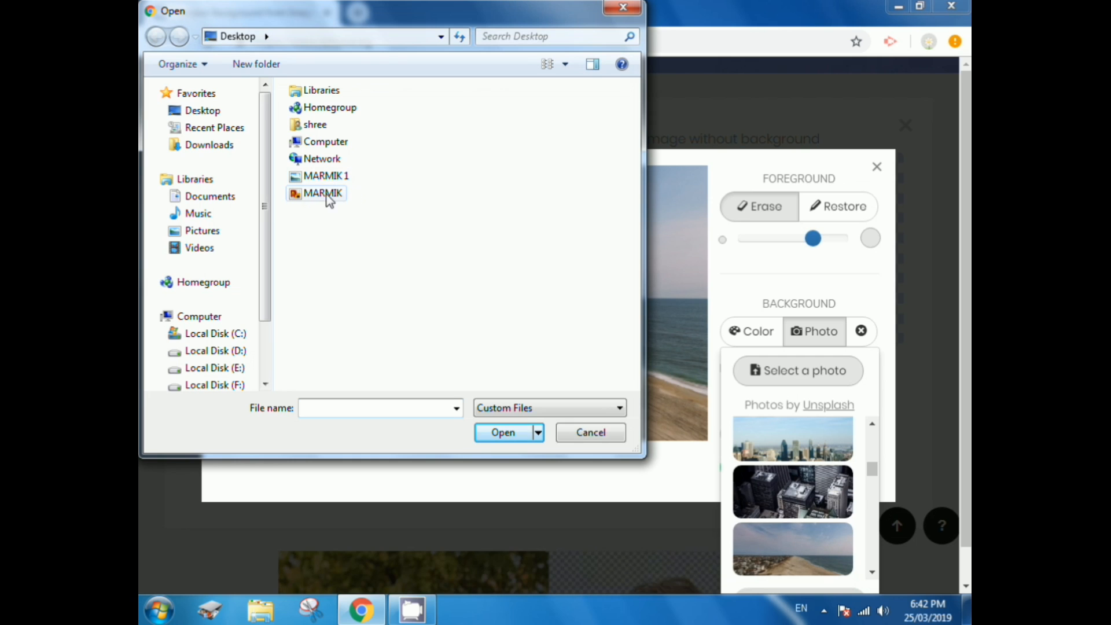
pyautogui.click(595, 434)
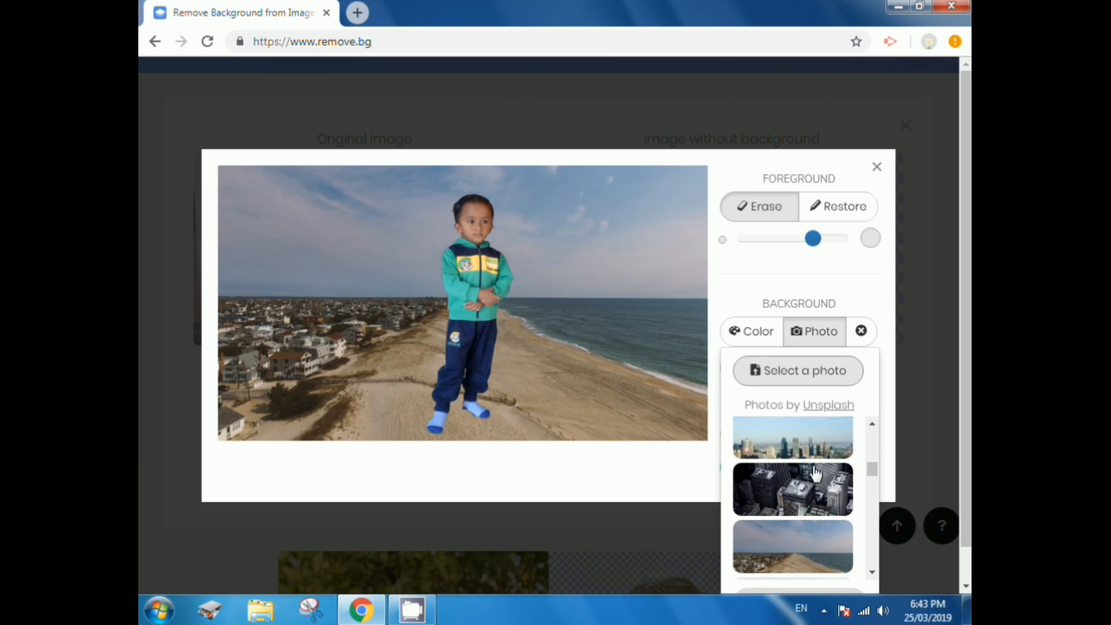
pyautogui.scroll(-3, 812, 474)
pyautogui.scroll(-5, 811, 503)
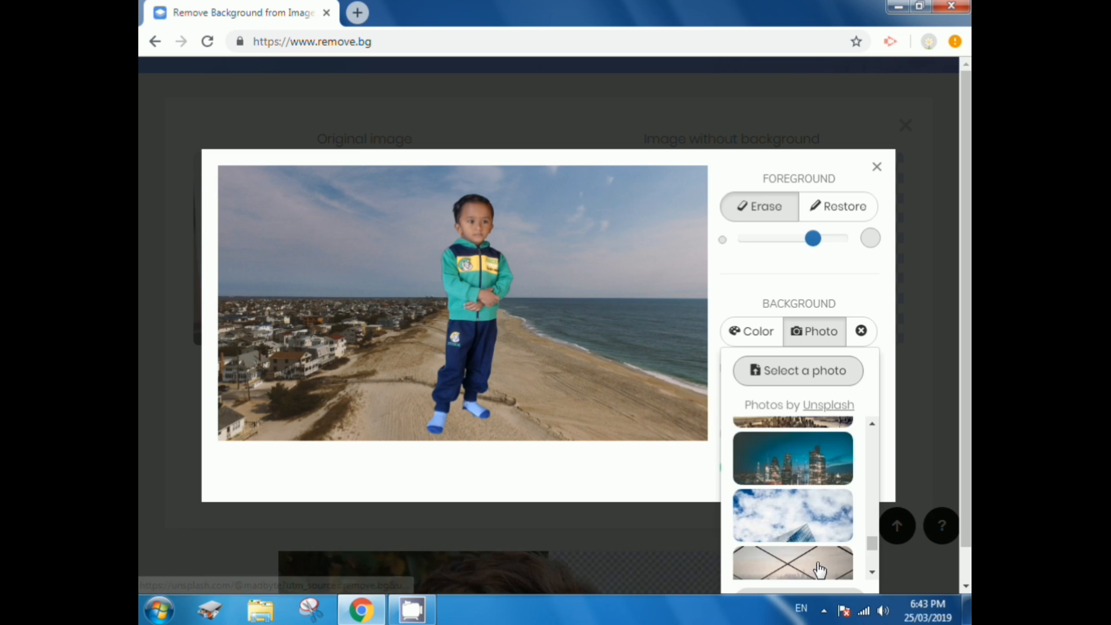
pyautogui.scroll(-5, 818, 570)
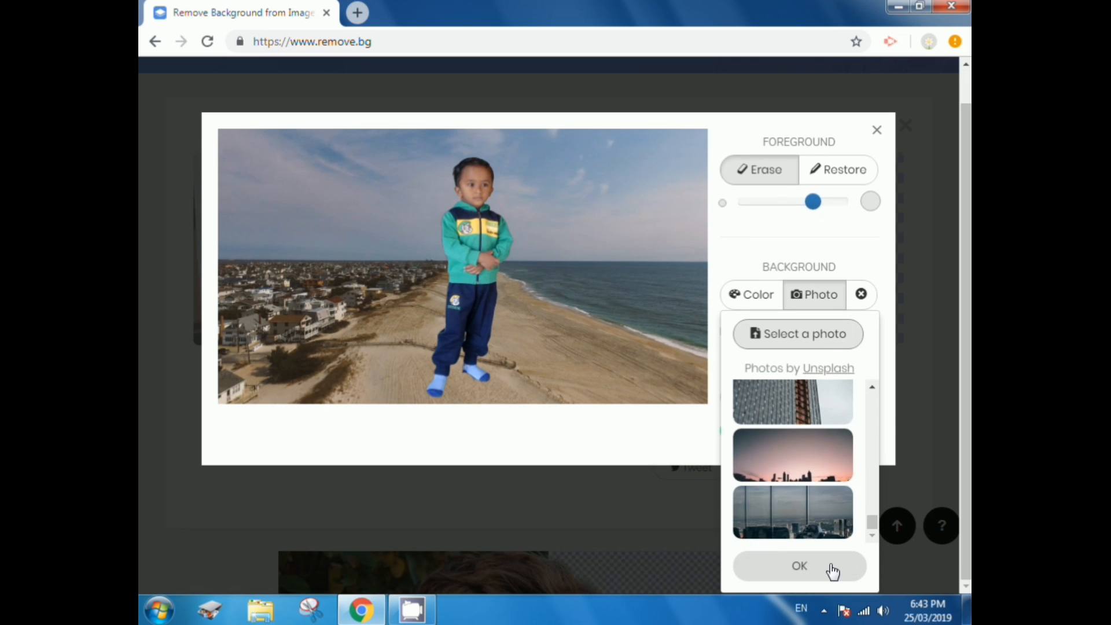
pyautogui.click(819, 573)
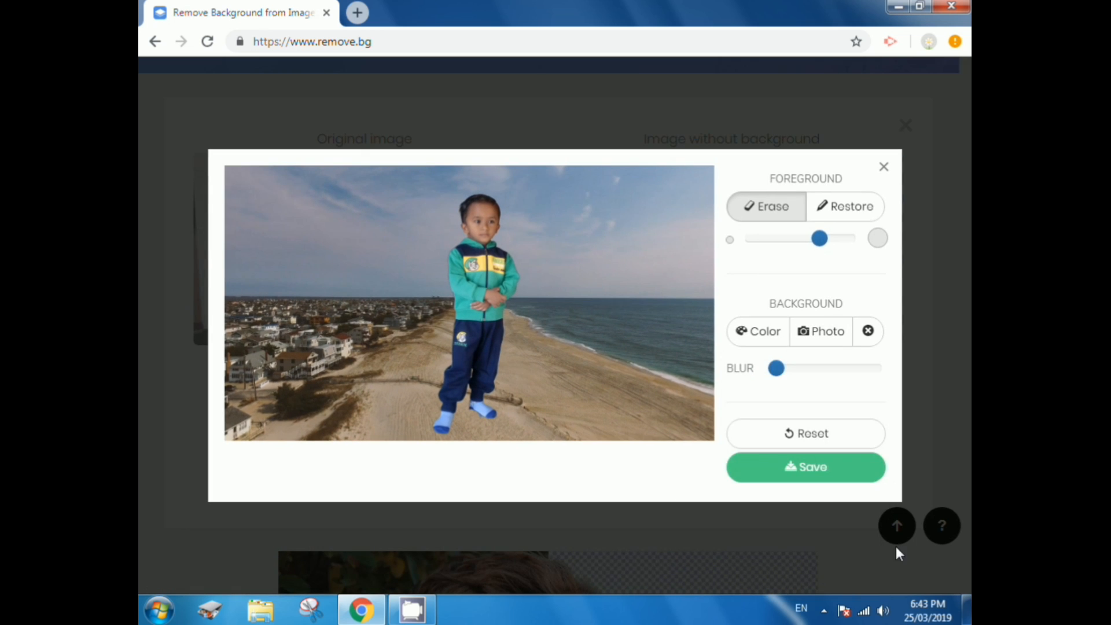
# Step: Save the edited image with the beach background and open the downloaded PNG file
pyautogui.click(815, 475)
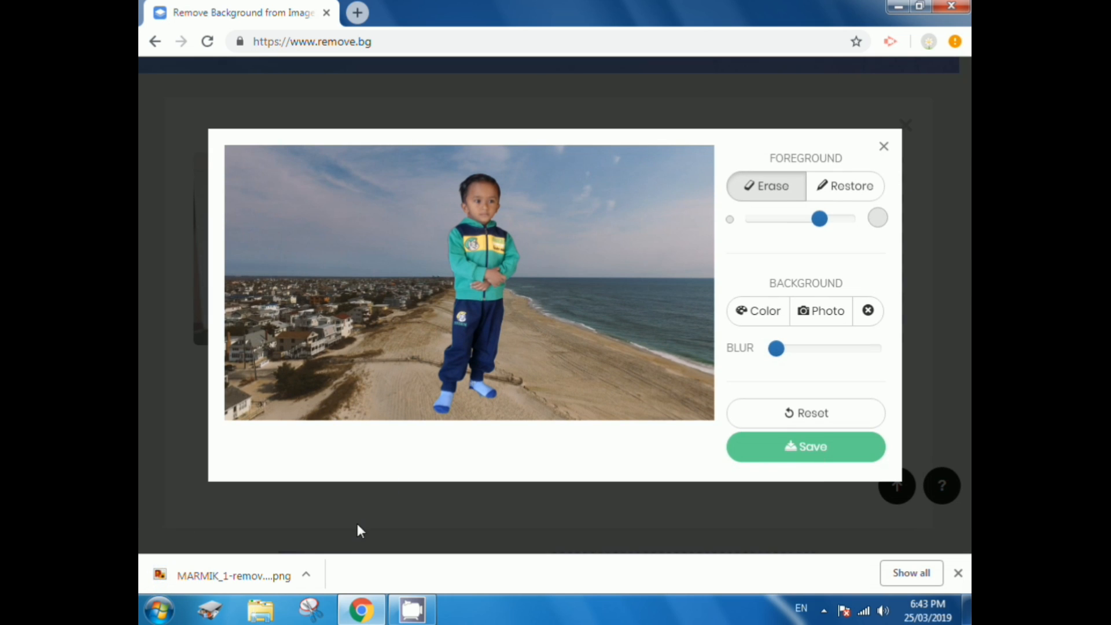
pyautogui.click(231, 578)
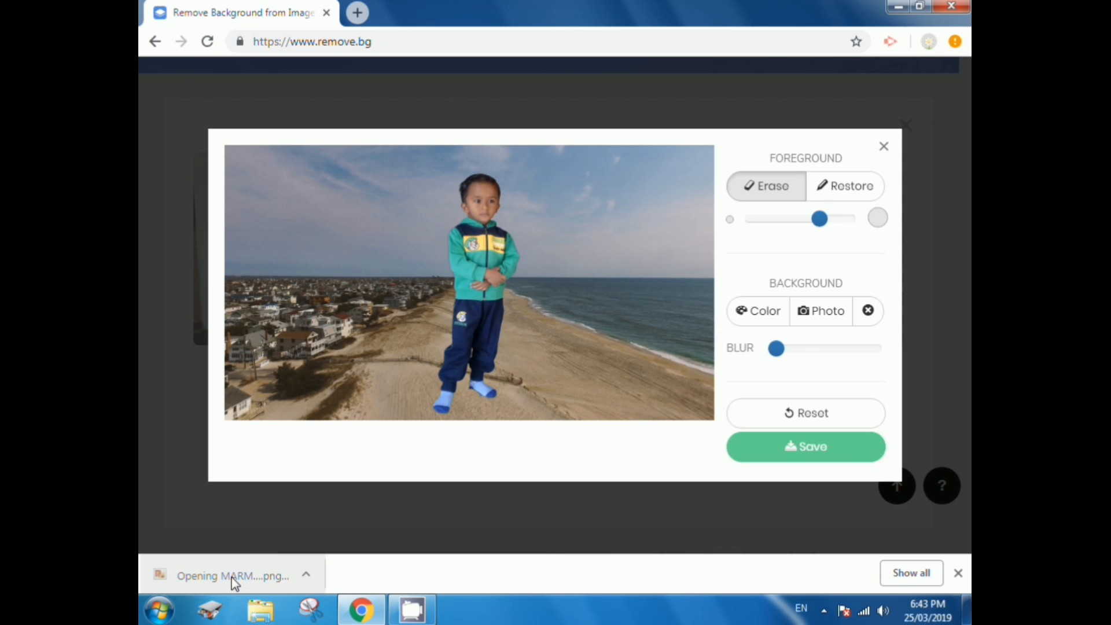